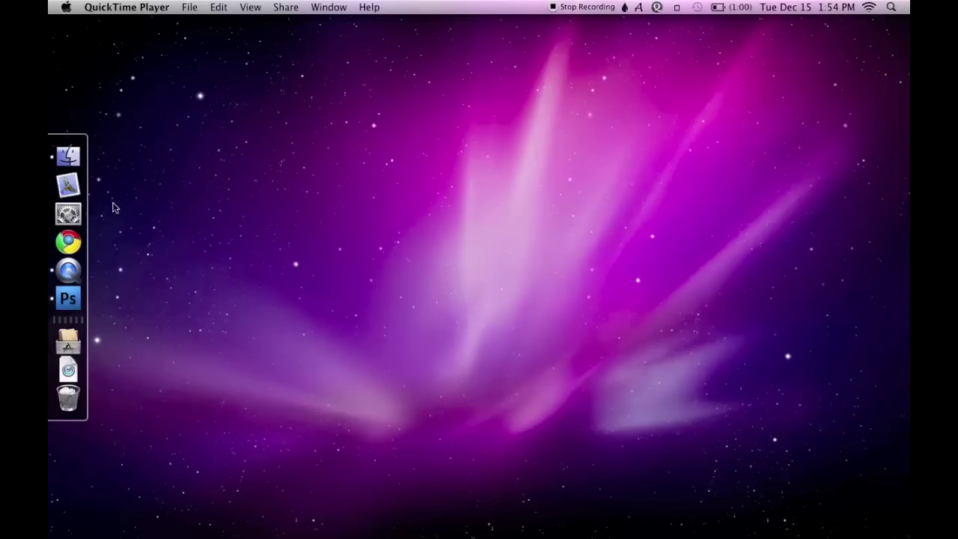
Bring Photoshop's blank demo.psd window to the front from the Dock
{"action": "left_click", "coordinate": [66, 299]}
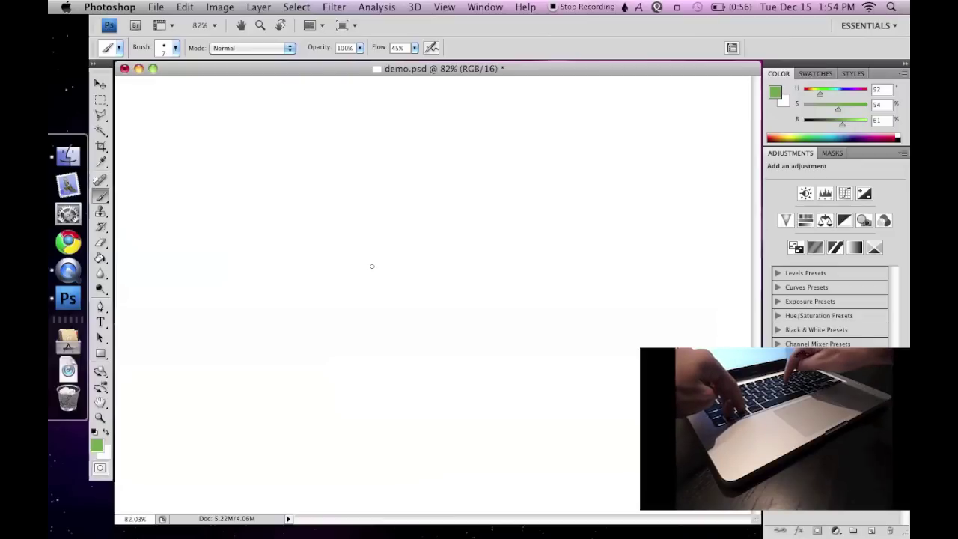
Turn on Inklet's trackpad drawing mode with Control-Option-I
{"action": "key", "text": "ctrl+alt+i"}
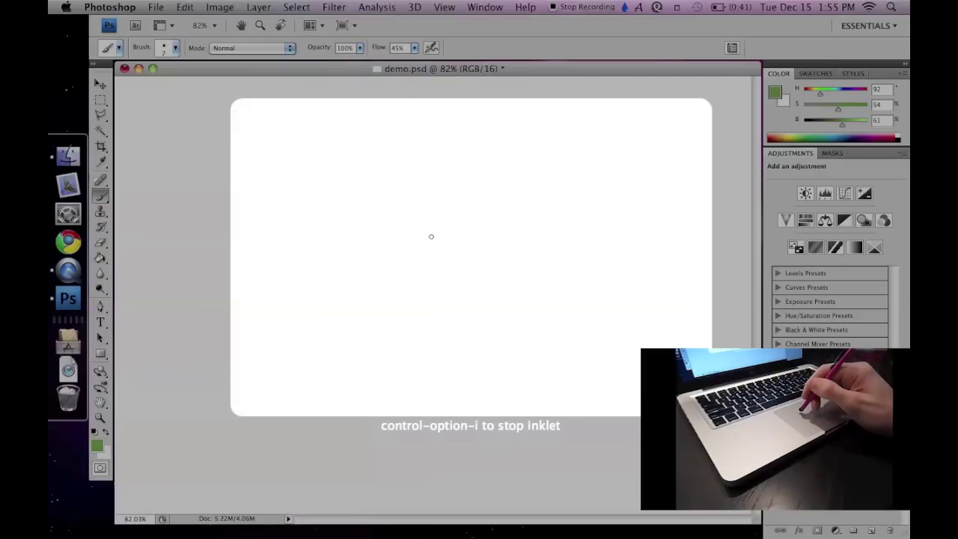
Draw green loops, a zigzag, and a grid of two horizontal and three vertical lines
{"action": "mouse_move", "coordinate": [385, 209]}
{"action": "left_mouse_down"}
{"action": "mouse_move", "coordinate": [367, 207]}
{"action": "mouse_move", "coordinate": [401, 211]}
{"action": "mouse_move", "coordinate": [384, 251]}
{"action": "mouse_move", "coordinate": [404, 233]}
{"action": "mouse_move", "coordinate": [448, 234]}
{"action": "mouse_move", "coordinate": [464, 262]}
{"action": "left_mouse_up"}
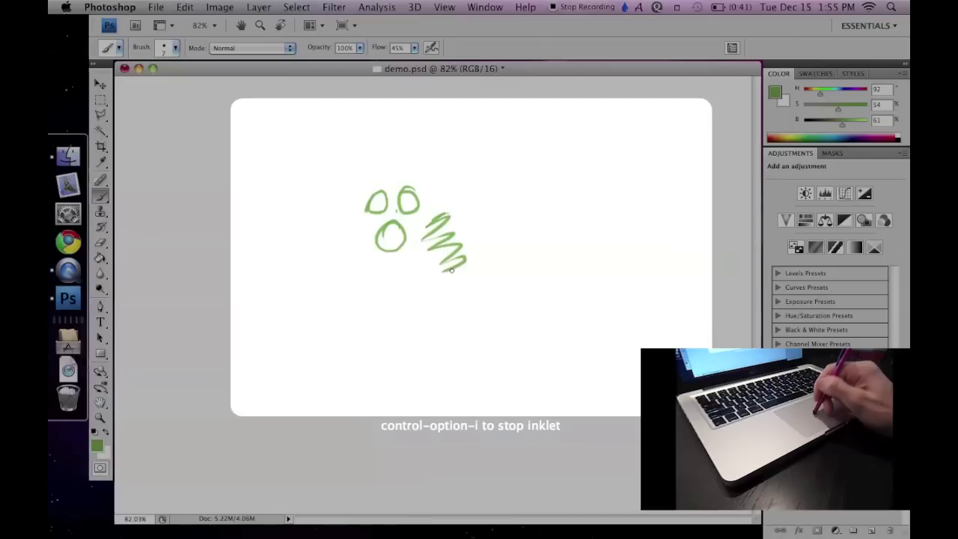
{"action": "left_click_drag", "start_coordinate": [495, 193], "coordinate": [524, 237]}
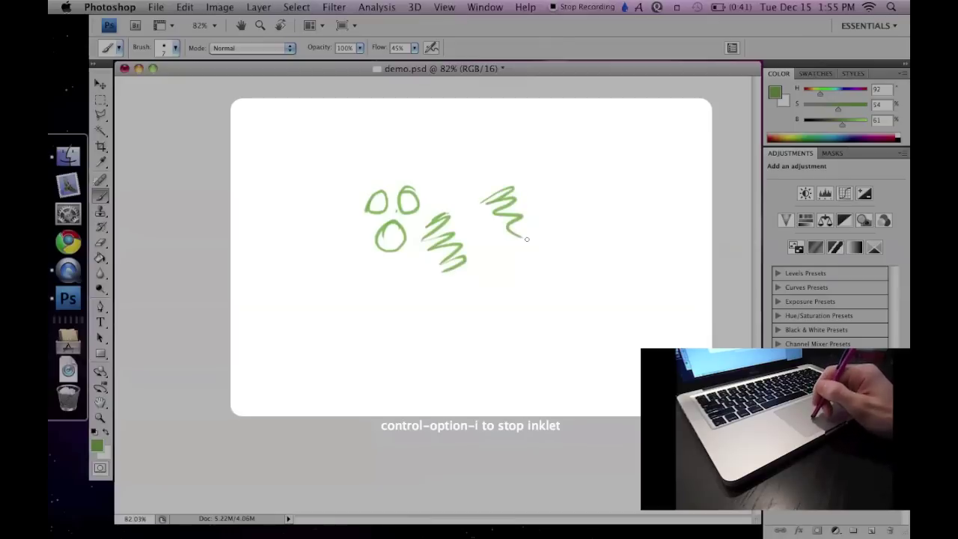
{"action": "left_click_drag", "start_coordinate": [356, 335], "coordinate": [592, 334]}
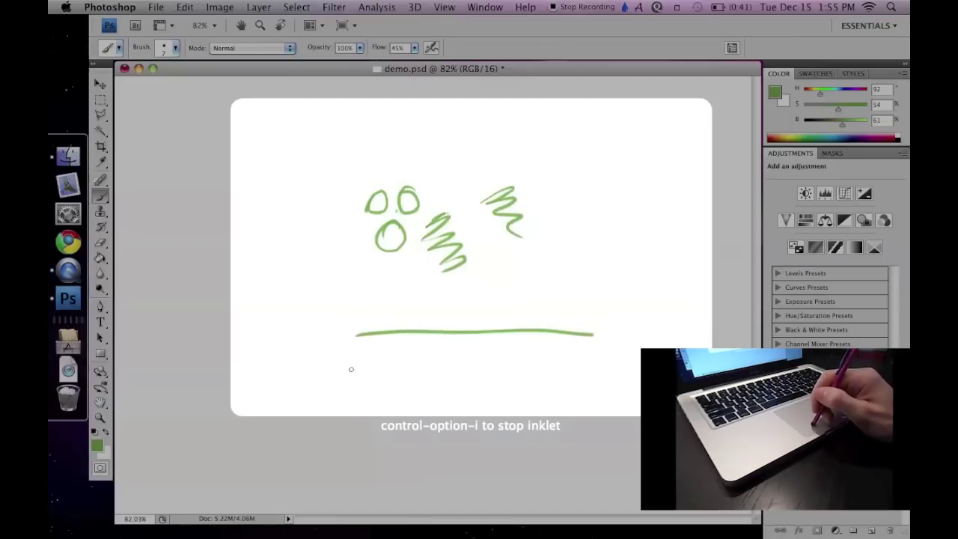
{"action": "left_click_drag", "start_coordinate": [357, 368], "coordinate": [577, 364]}
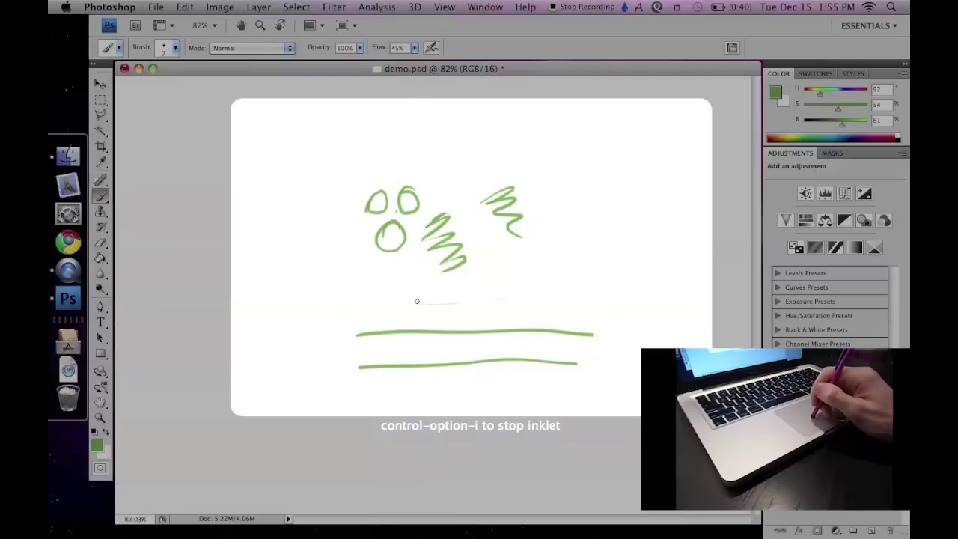
{"action": "left_click_drag", "start_coordinate": [417, 301], "coordinate": [417, 396]}
{"action": "left_click_drag", "start_coordinate": [494, 276], "coordinate": [500, 396]}
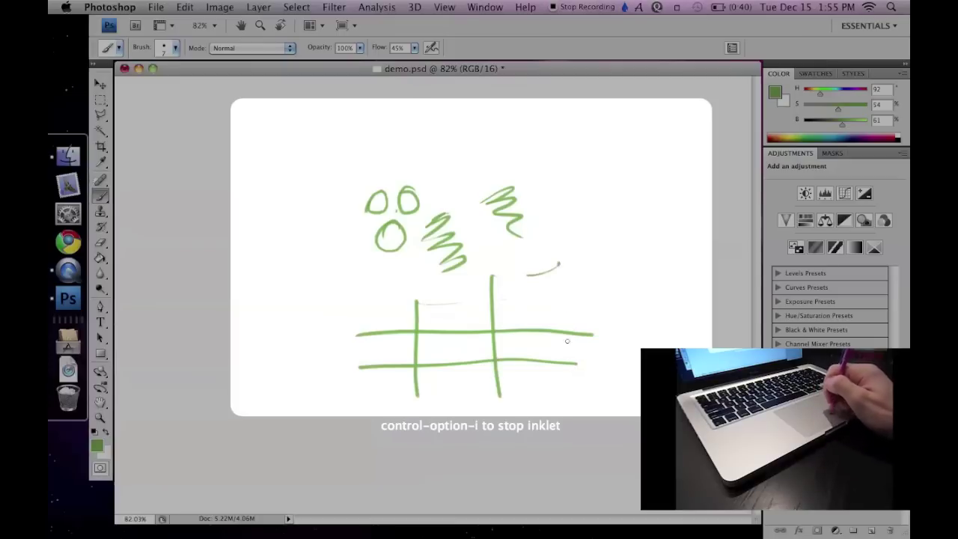
{"action": "left_click_drag", "start_coordinate": [558, 263], "coordinate": [576, 399]}
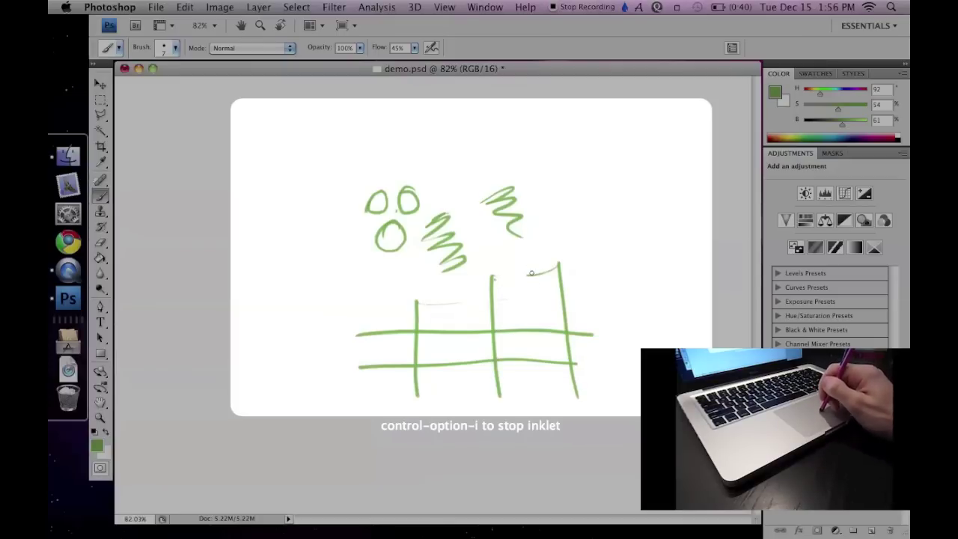
Add a sloping roof over the grid and zigzag hatching in its lower-left and lower-right cells
{"action": "left_click_drag", "start_coordinate": [532, 273], "coordinate": [494, 279]}
{"action": "left_click_drag", "start_coordinate": [427, 303], "coordinate": [492, 277]}
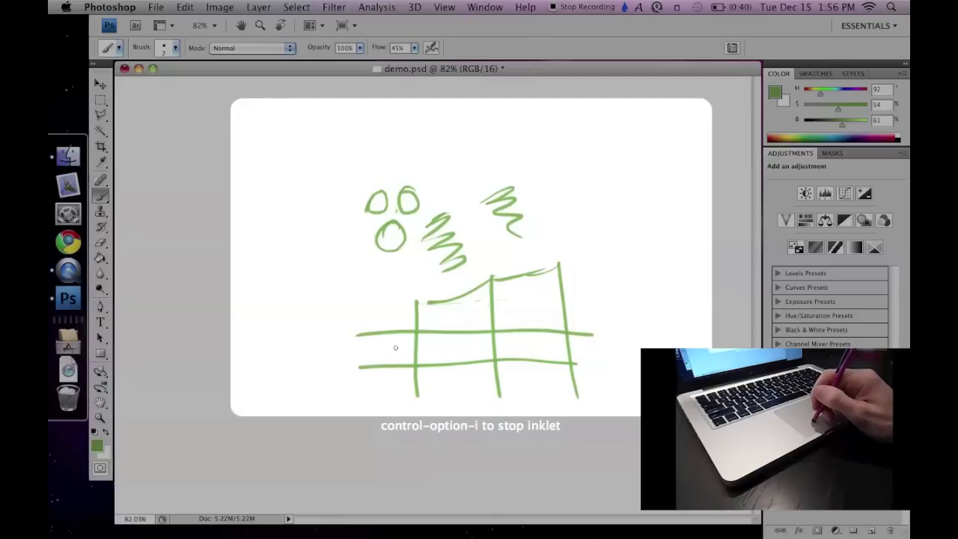
{"action": "left_click_drag", "start_coordinate": [360, 306], "coordinate": [416, 302]}
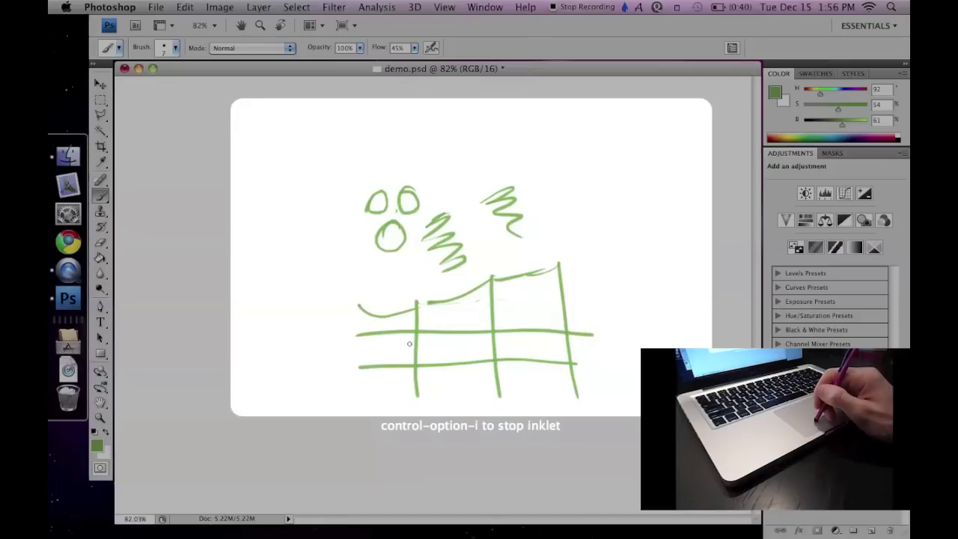
{"action": "left_click_drag", "start_coordinate": [358, 345], "coordinate": [411, 352]}
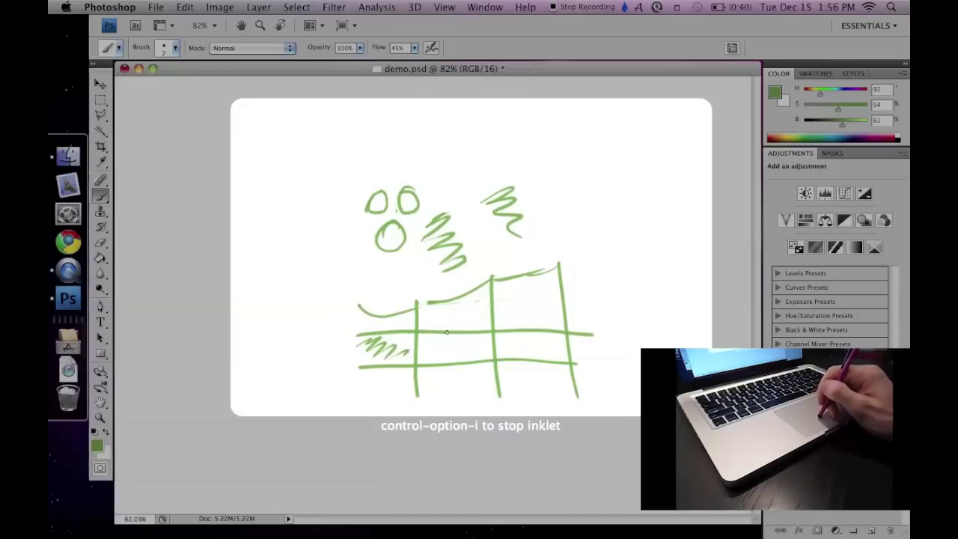
{"action": "left_click_drag", "start_coordinate": [508, 340], "coordinate": [566, 358]}
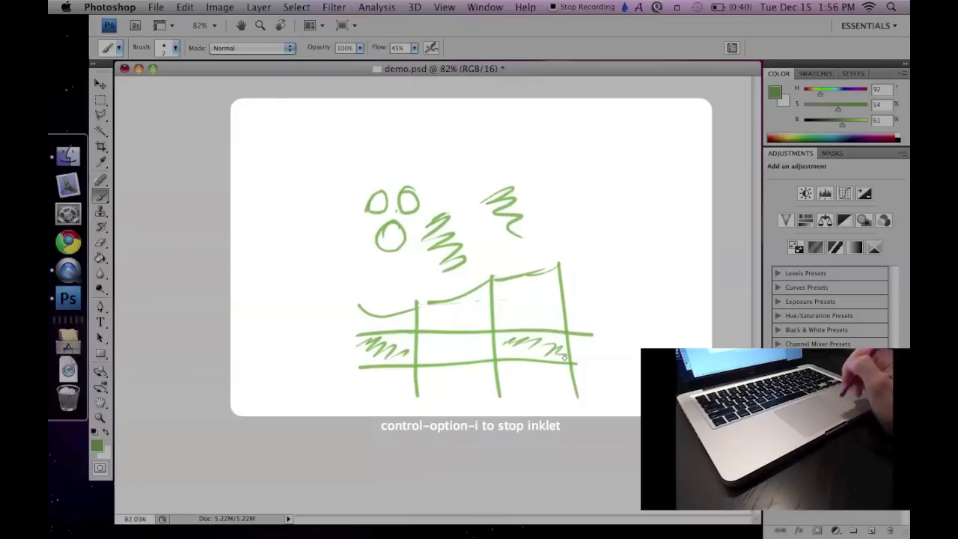
Erase all the green doodles with the Eraser, then return to the Brush
{"action": "key", "text": "e"}
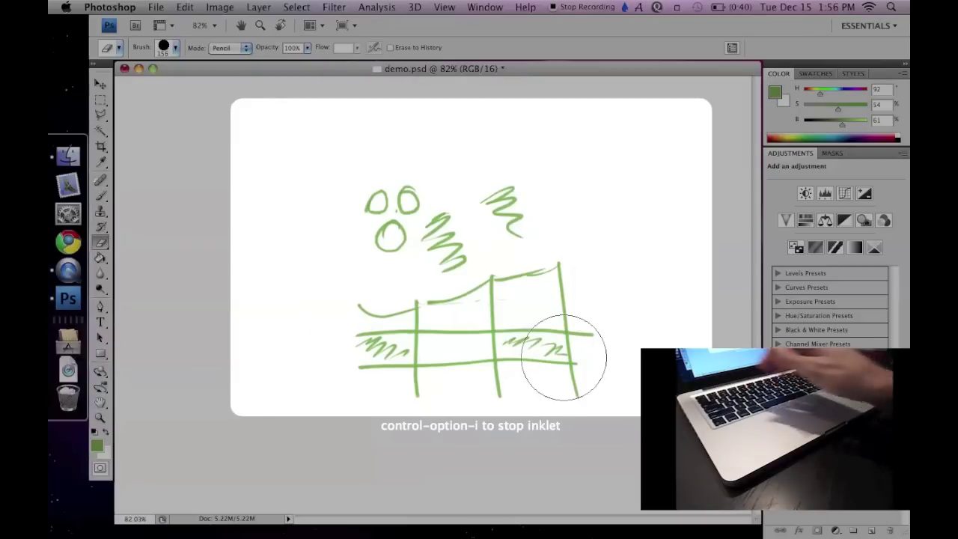
{"action": "mouse_move", "coordinate": [576, 300]}
{"action": "left_mouse_down"}
{"action": "mouse_move", "coordinate": [481, 208]}
{"action": "mouse_move", "coordinate": [355, 289]}
{"action": "mouse_move", "coordinate": [417, 364]}
{"action": "mouse_move", "coordinate": [546, 381]}
{"action": "left_mouse_up"}
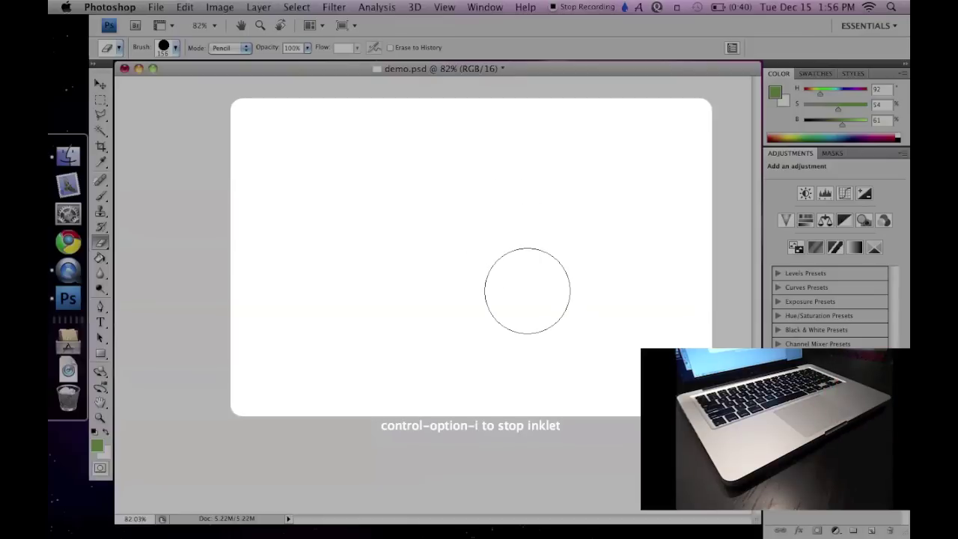
{"action": "key", "text": "b"}
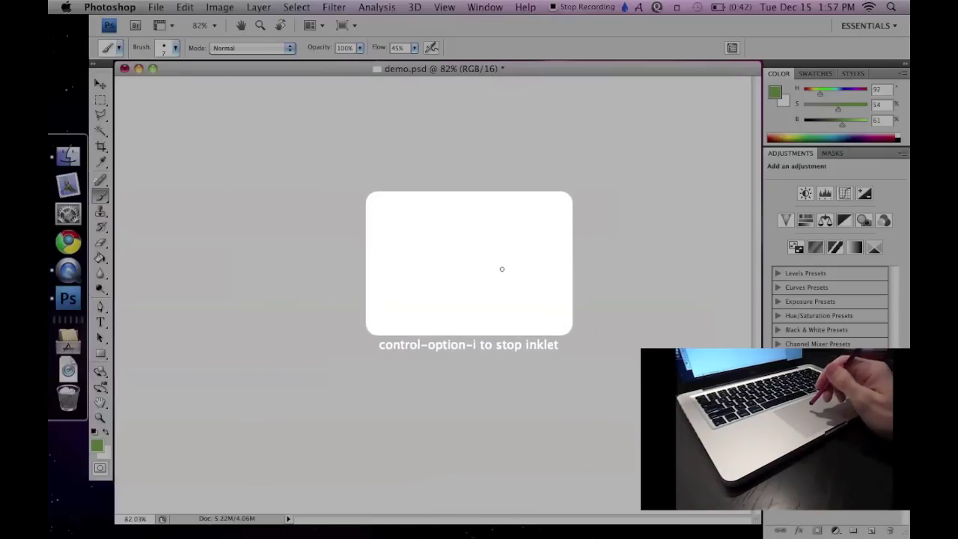
Draw green eye loops and a head outline for the left stick-figure face
{"action": "mouse_move", "coordinate": [447, 248]}
{"action": "left_mouse_down"}
{"action": "mouse_move", "coordinate": [483, 259]}
{"action": "mouse_move", "coordinate": [494, 252]}
{"action": "left_mouse_up"}
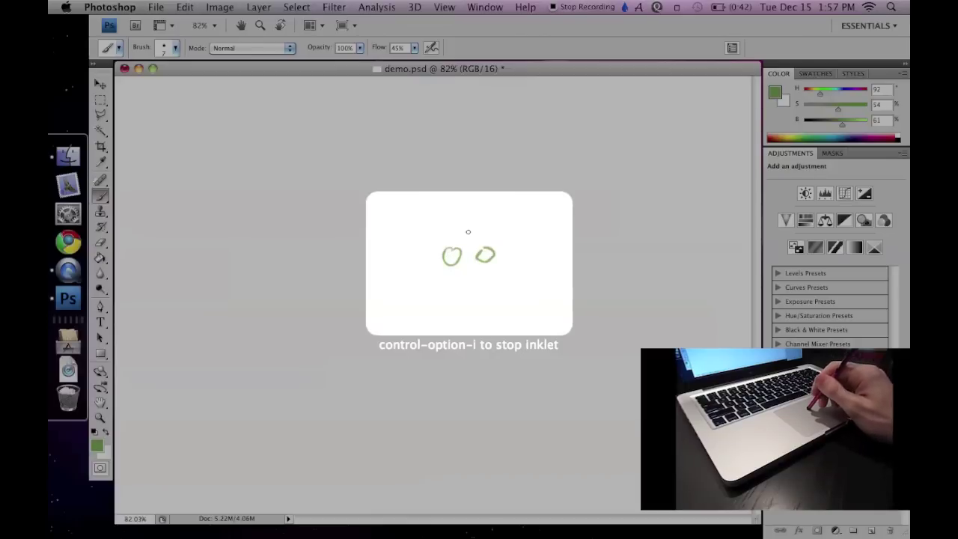
{"action": "mouse_move", "coordinate": [458, 224]}
{"action": "left_mouse_down"}
{"action": "mouse_move", "coordinate": [434, 270]}
{"action": "mouse_move", "coordinate": [478, 273]}
{"action": "mouse_move", "coordinate": [490, 244]}
{"action": "mouse_move", "coordinate": [447, 227]}
{"action": "left_mouse_up"}
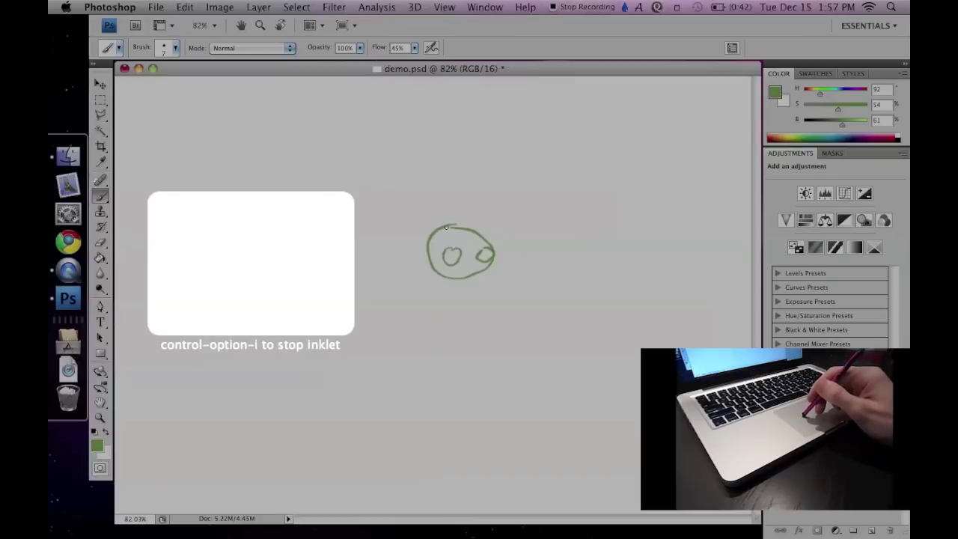
{"action": "mouse_move", "coordinate": [207, 257]}
{"action": "left_mouse_down"}
{"action": "mouse_move", "coordinate": [242, 259]}
{"action": "mouse_move", "coordinate": [235, 244]}
{"action": "mouse_move", "coordinate": [208, 256]}
{"action": "mouse_move", "coordinate": [202, 281]}
{"action": "mouse_move", "coordinate": [242, 277]}
{"action": "mouse_move", "coordinate": [255, 255]}
{"action": "mouse_move", "coordinate": [219, 243]}
{"action": "left_mouse_up"}
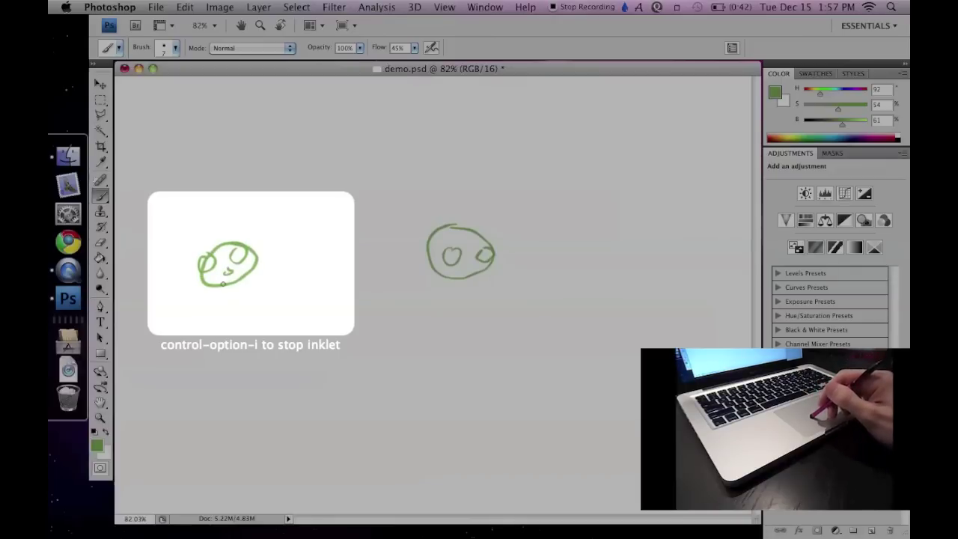
Draw the stick figure's green body line and a speed-line stroke by the right face
{"action": "mouse_move", "coordinate": [238, 288]}
{"action": "left_mouse_down"}
{"action": "mouse_move", "coordinate": [260, 279]}
{"action": "mouse_move", "coordinate": [278, 303]}
{"action": "mouse_move", "coordinate": [215, 309]}
{"action": "mouse_move", "coordinate": [229, 327]}
{"action": "left_mouse_up"}
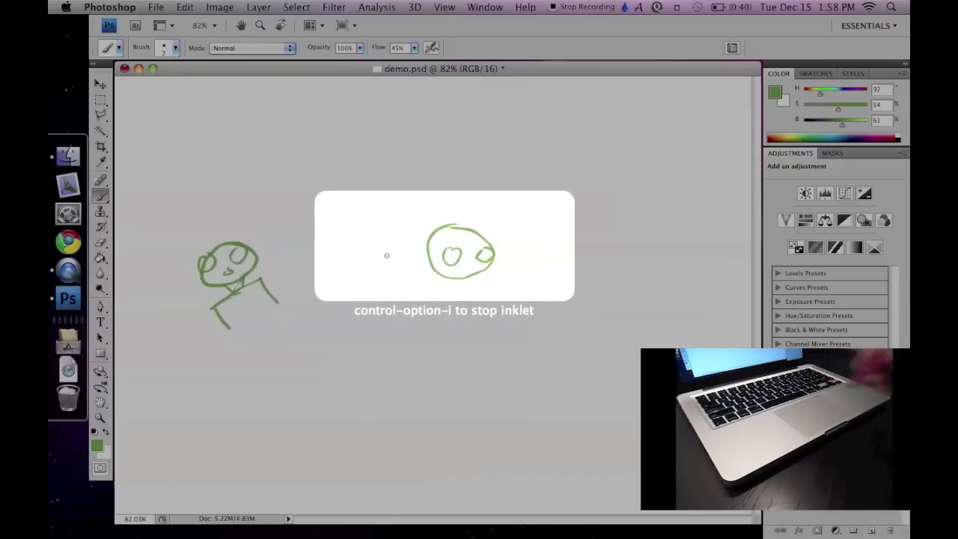
{"action": "mouse_move", "coordinate": [337, 238]}
{"action": "left_mouse_down"}
{"action": "mouse_move", "coordinate": [367, 224]}
{"action": "mouse_move", "coordinate": [389, 241]}
{"action": "mouse_move", "coordinate": [503, 262]}
{"action": "mouse_move", "coordinate": [501, 226]}
{"action": "mouse_move", "coordinate": [333, 268]}
{"action": "mouse_move", "coordinate": [528, 258]}
{"action": "mouse_move", "coordinate": [374, 225]}
{"action": "mouse_move", "coordinate": [411, 214]}
{"action": "left_mouse_up"}
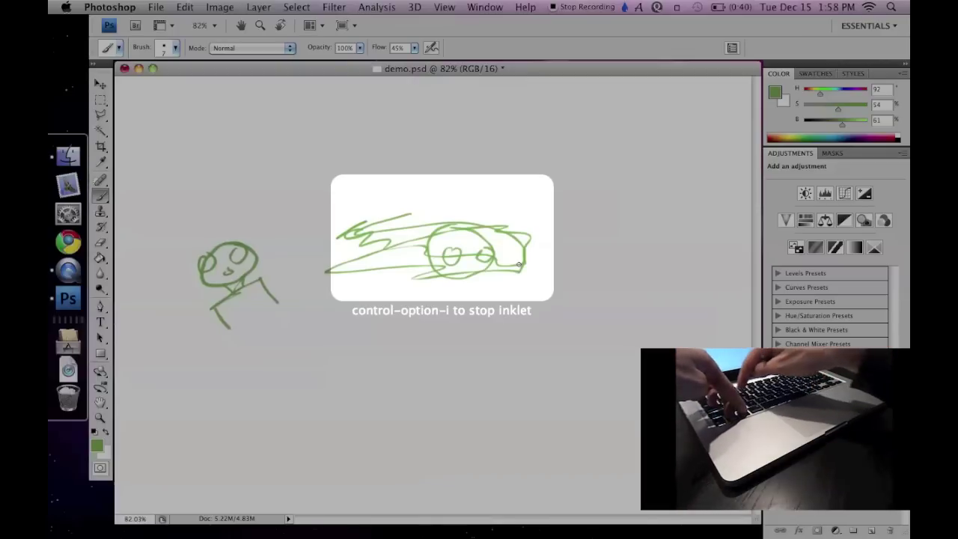
{"action": "key", "text": "ctrl+alt+i"}
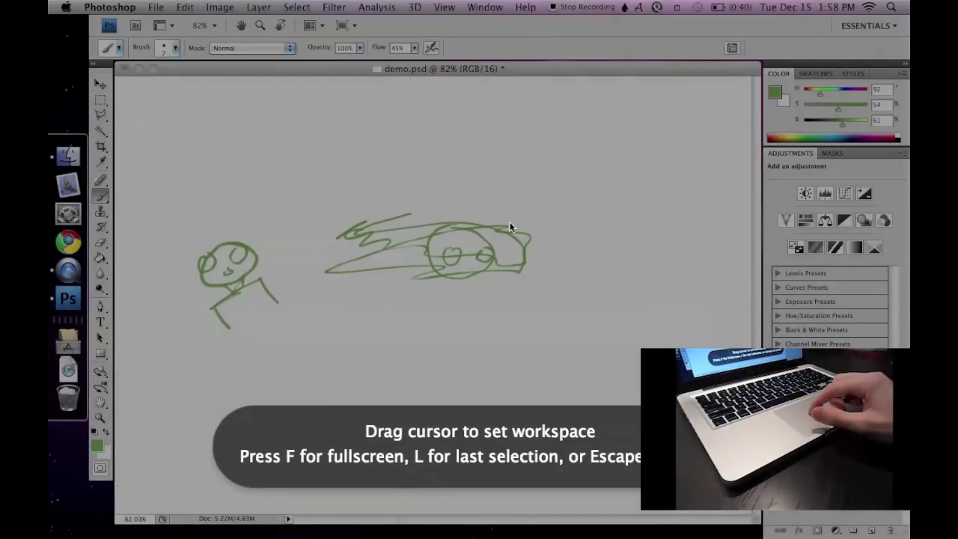
Set a larger Inklet drawing area around the car sketch, then turn Inklet off
{"action": "left_click_drag", "start_coordinate": [282, 136], "coordinate": [663, 375]}
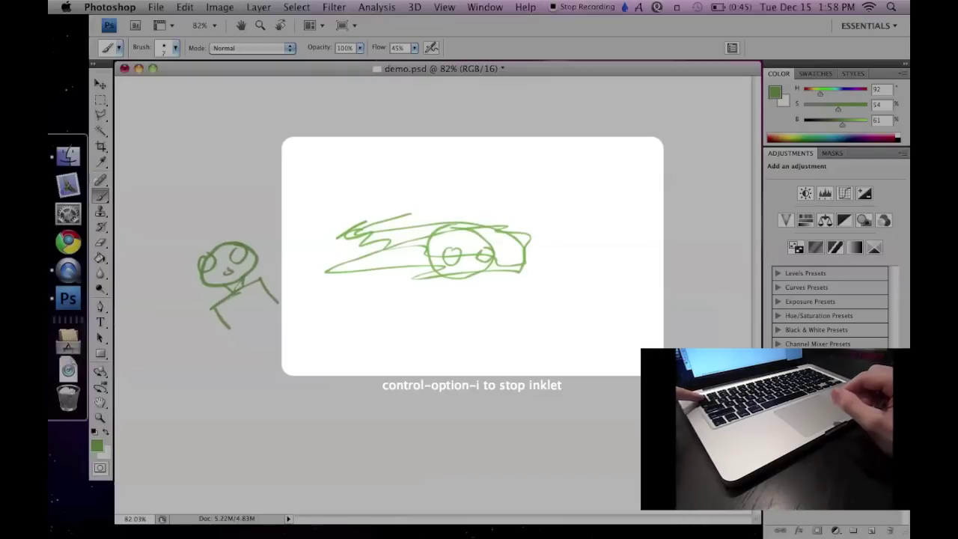
{"action": "key", "text": "ctrl+alt+i"}
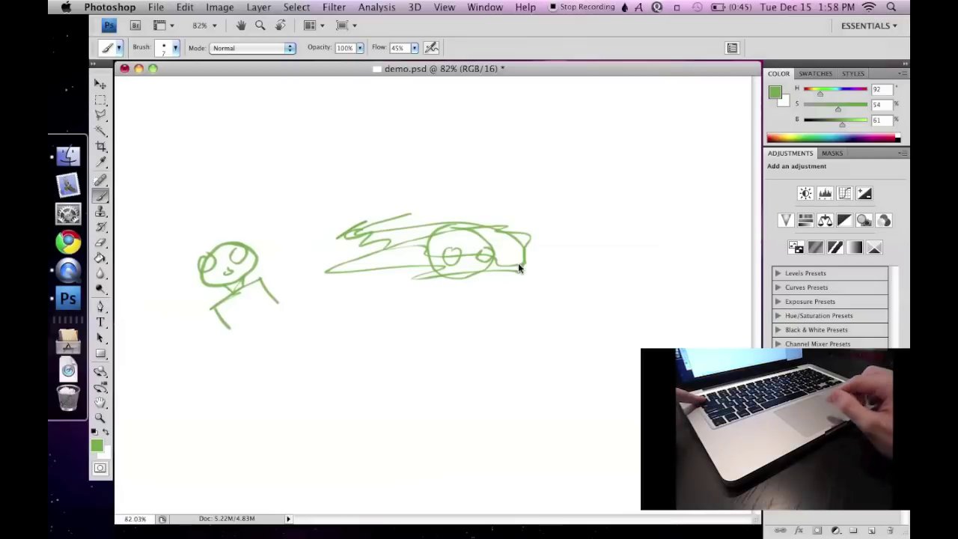
Erase the green car sketch with the Eraser Tool, leaving only the stick figure
{"action": "left_click", "coordinate": [100, 242]}
{"action": "key", "text": "ctrl+alt+i"}
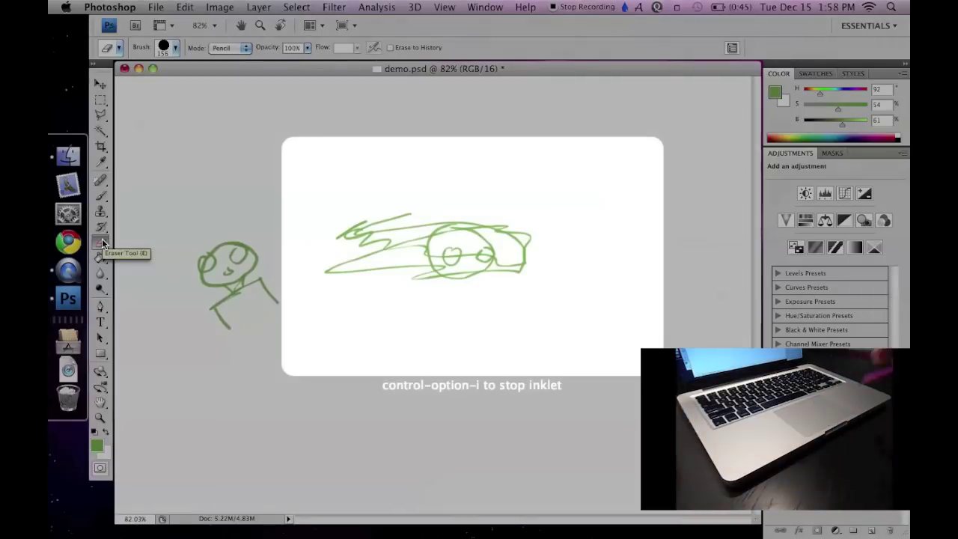
{"action": "mouse_move", "coordinate": [567, 247]}
{"action": "left_mouse_down"}
{"action": "mouse_move", "coordinate": [417, 254]}
{"action": "mouse_move", "coordinate": [345, 240]}
{"action": "mouse_move", "coordinate": [348, 271]}
{"action": "left_mouse_up"}
{"action": "key", "text": "ctrl+alt+i"}
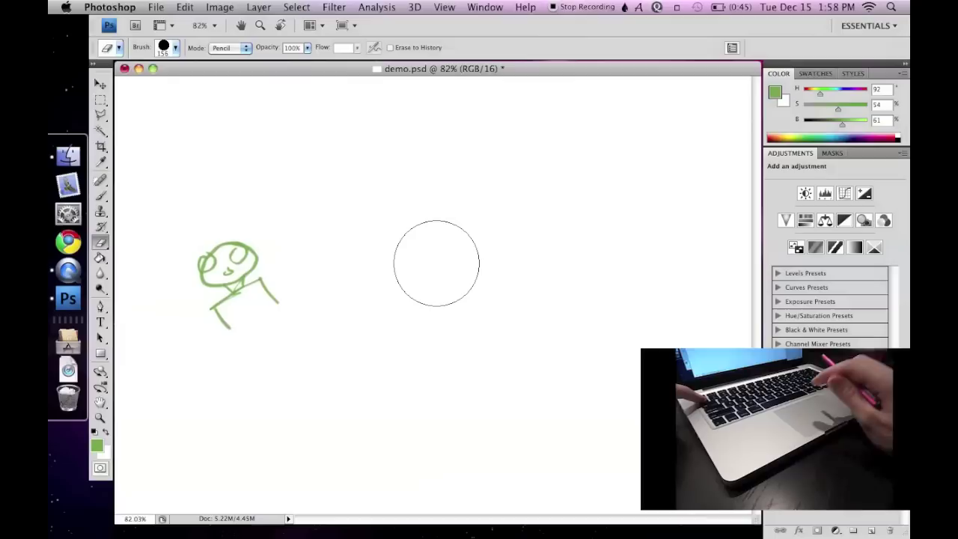
Paint a purple (hue 283) looping scribble near the canvas centre
{"action": "left_click", "coordinate": [855, 93]}
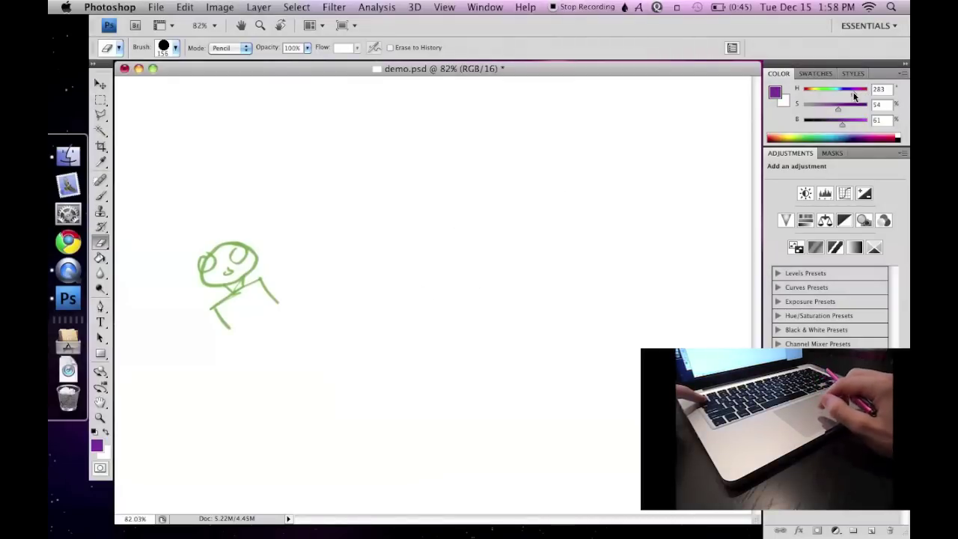
{"action": "key", "text": "ctrl+alt+i"}
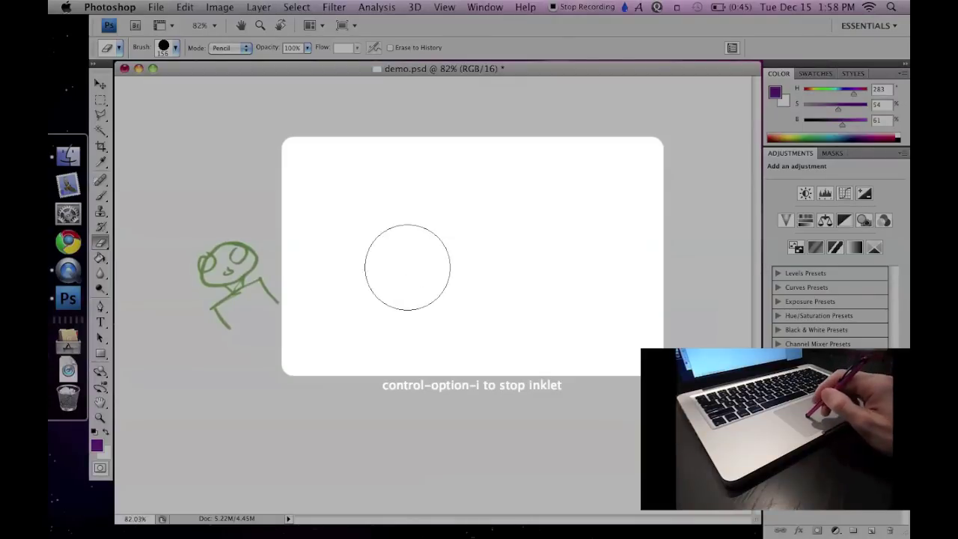
{"action": "key", "text": "b"}
{"action": "mouse_move", "coordinate": [471, 223]}
{"action": "left_mouse_down"}
{"action": "mouse_move", "coordinate": [412, 240]}
{"action": "mouse_move", "coordinate": [458, 237]}
{"action": "left_mouse_up"}
{"action": "mouse_move", "coordinate": [494, 262]}
{"action": "left_mouse_down"}
{"action": "mouse_move", "coordinate": [451, 311]}
{"action": "mouse_move", "coordinate": [437, 220]}
{"action": "mouse_move", "coordinate": [488, 313]}
{"action": "left_mouse_up"}
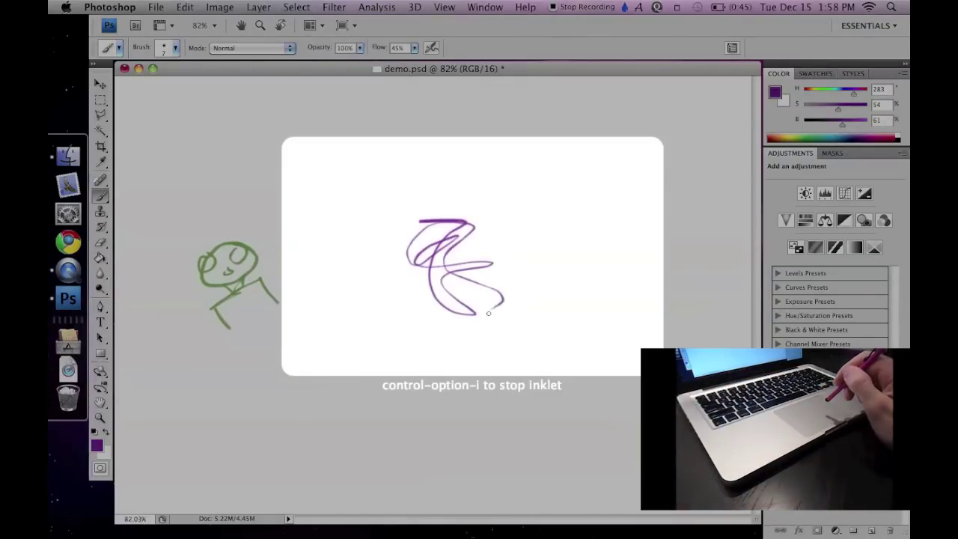
{"action": "key", "text": "ctrl+alt+i"}
Switch to brown (hue 34) and draw a zigzag over the purple scribble
{"action": "left_click", "coordinate": [810, 90]}
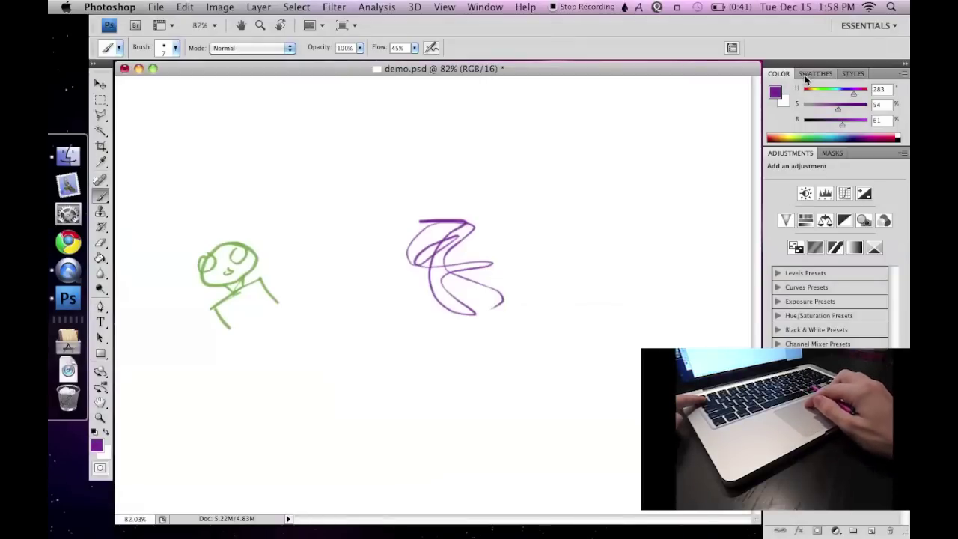
{"action": "key", "text": "ctrl+alt+i"}
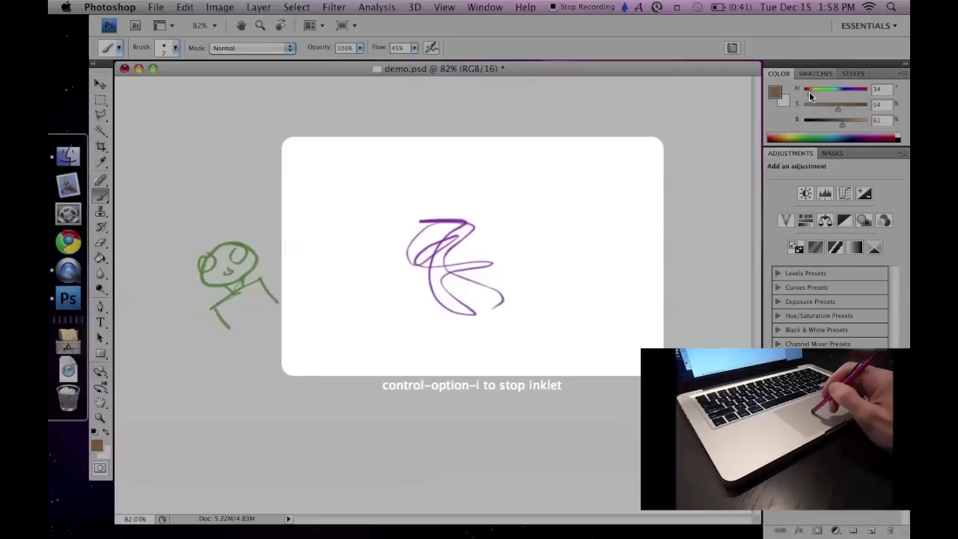
{"action": "mouse_move", "coordinate": [458, 244]}
{"action": "left_mouse_down"}
{"action": "mouse_move", "coordinate": [495, 259]}
{"action": "mouse_move", "coordinate": [504, 287]}
{"action": "mouse_move", "coordinate": [551, 335]}
{"action": "left_mouse_up"}
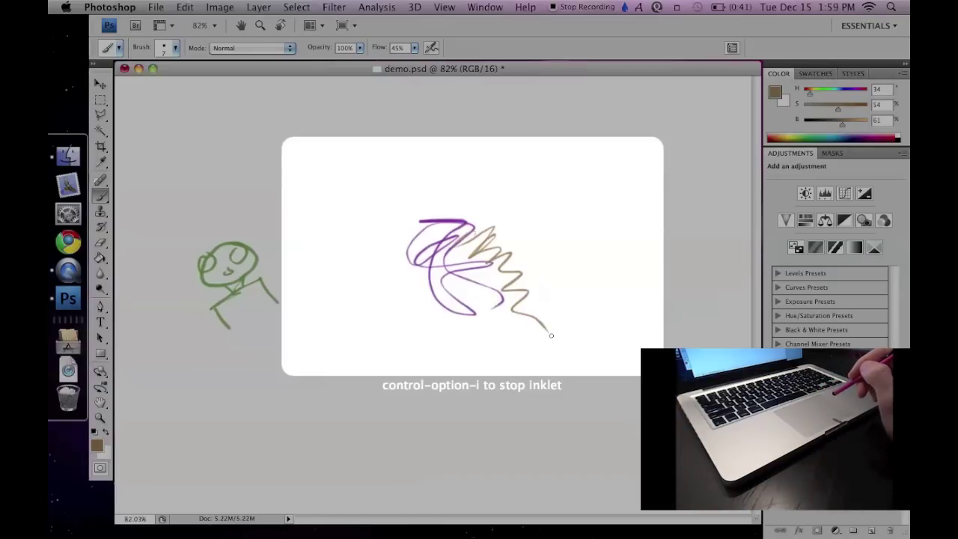
Turn off trackpad drawing and choose Stop Inklet from the Inklet menu-bar menu
{"action": "key", "text": "ctrl+alt+i"}
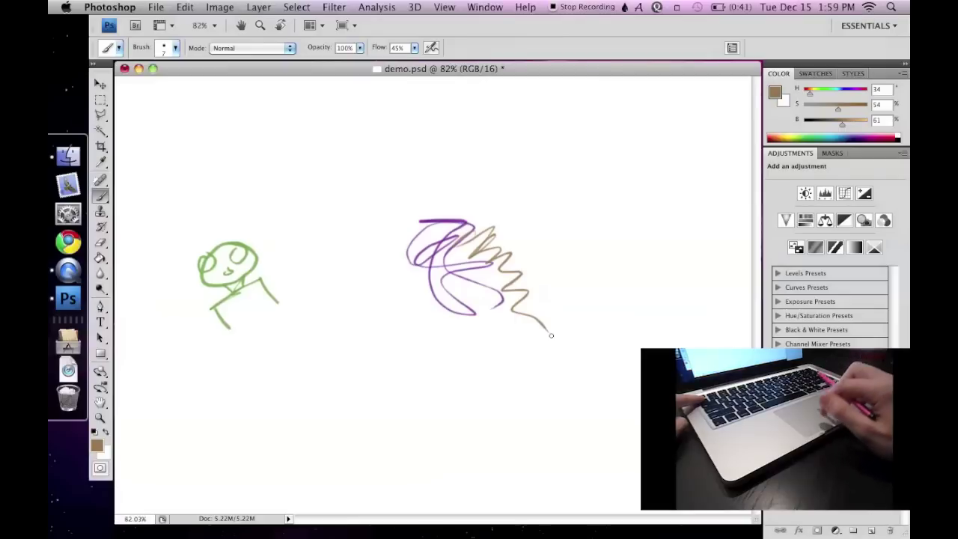
{"action": "left_click", "coordinate": [626, 7]}
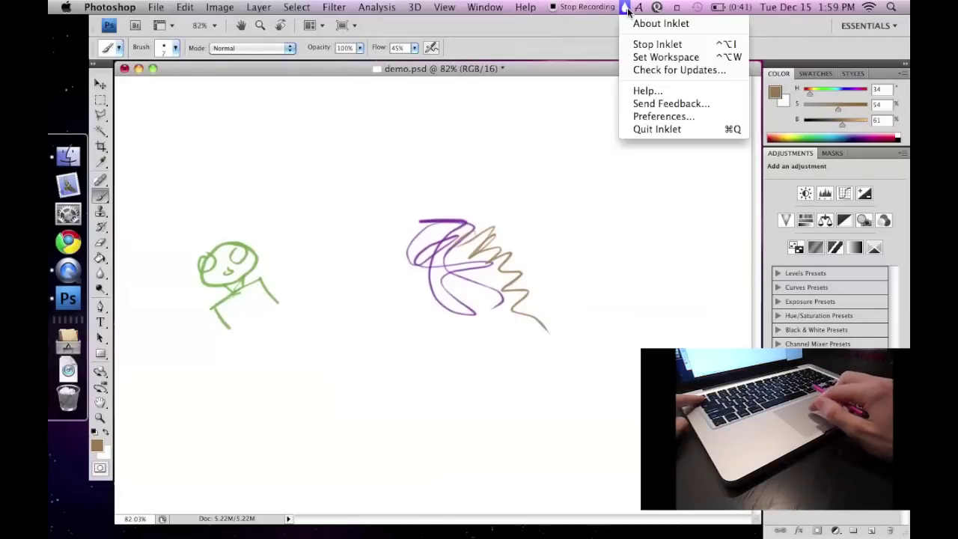
{"action": "left_click", "coordinate": [651, 45]}
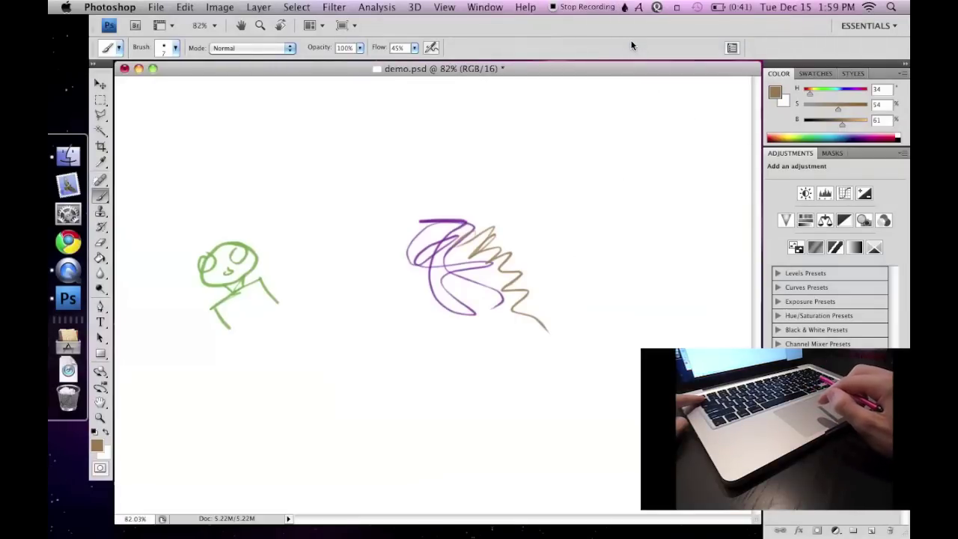